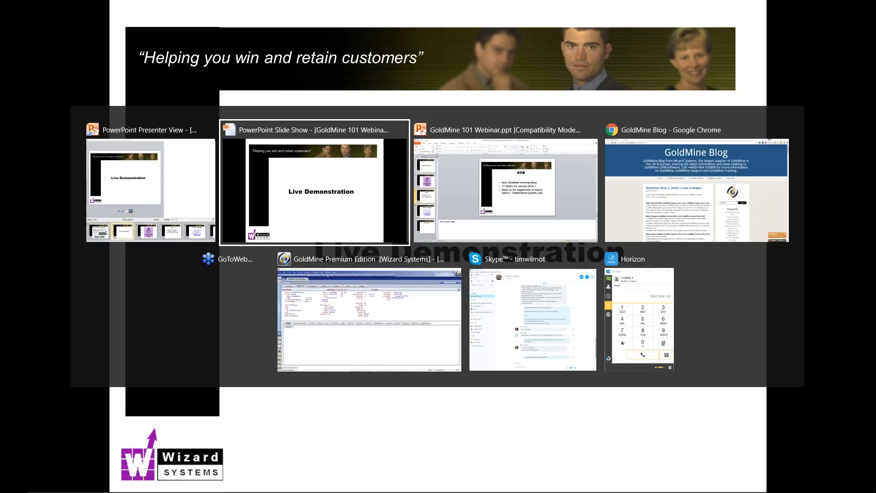
# Step: Switch to GoldMine and open the SQL Query view of Filters and Groups
pyautogui.hotkey('alt', 'Tab')
pyautogui.hotkey('alt', 'Tab')
pyautogui.hotkey('alt', 'Tab')
pyautogui.hotkey('alt', 'Tab')
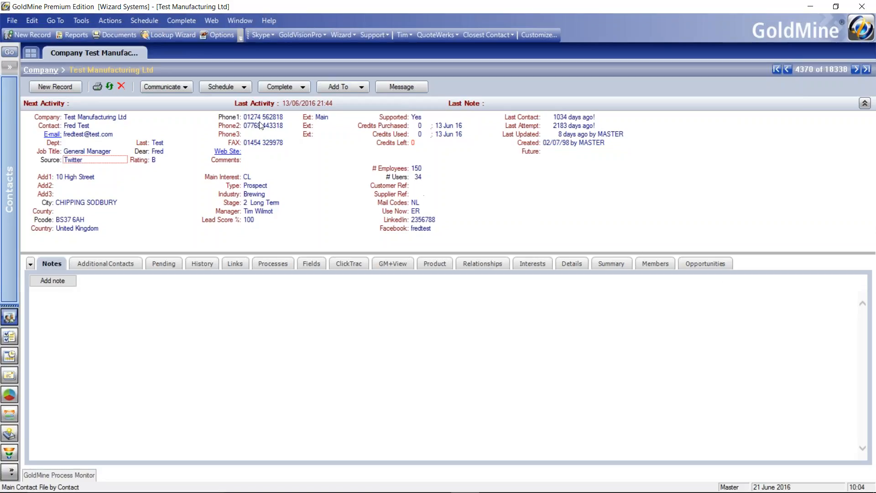
pyautogui.click(86, 22)
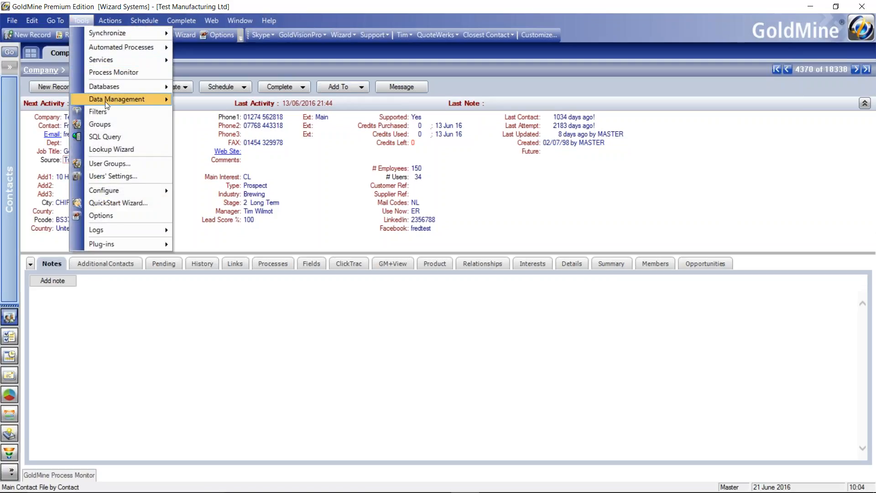
pyautogui.click(127, 142)
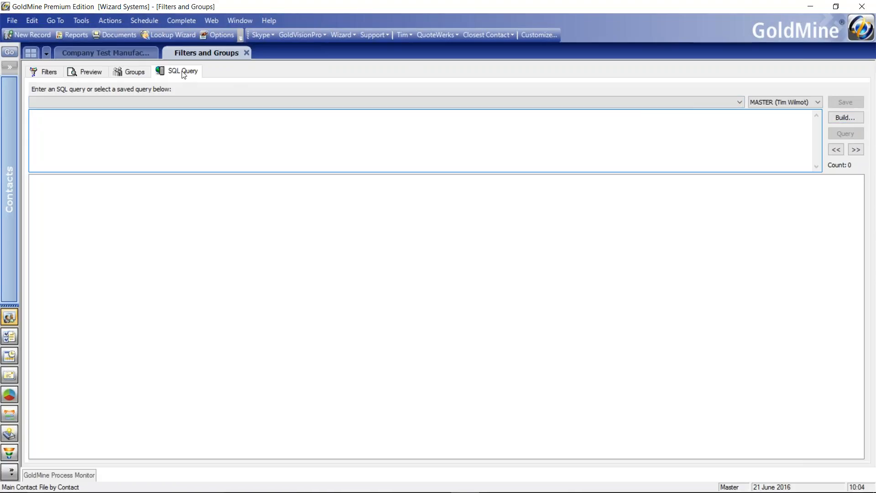
# Step: Start the Lookup Wizard and choose Completed activities (Calls, Sales, E-mails, etc.) as the search category
pyautogui.click(88, 20)
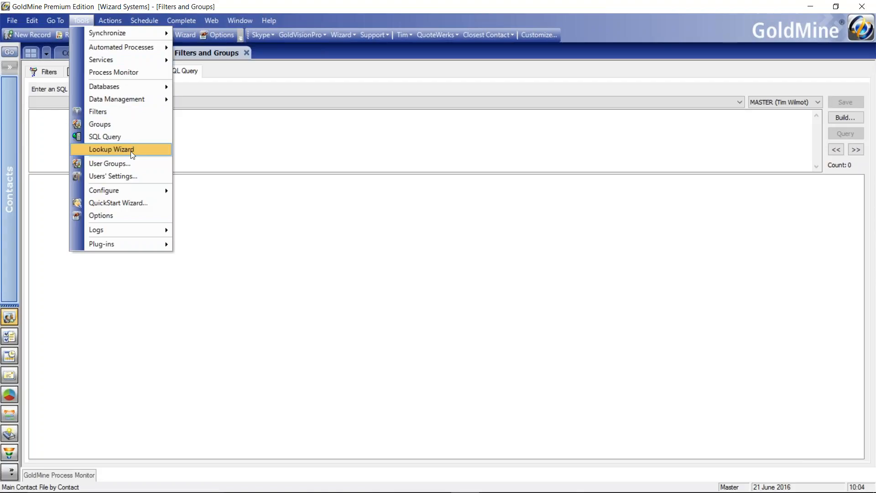
pyautogui.click(117, 149)
pyautogui.click(303, 51)
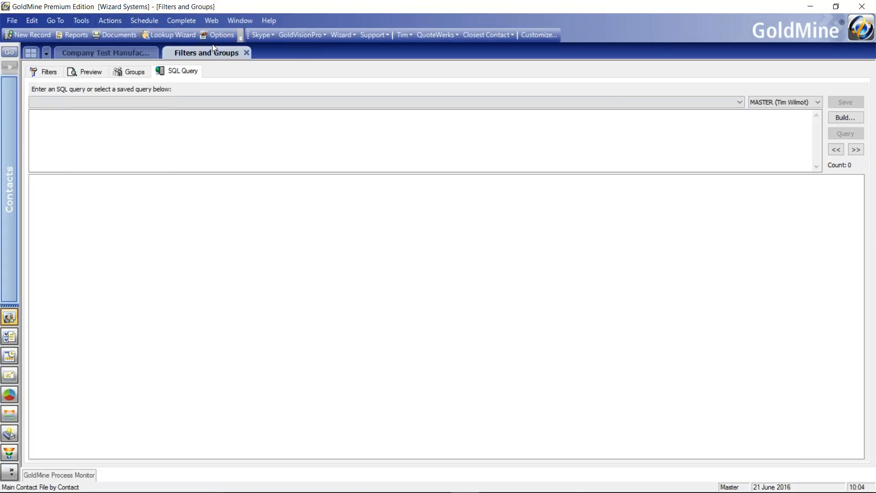
pyautogui.click(184, 40)
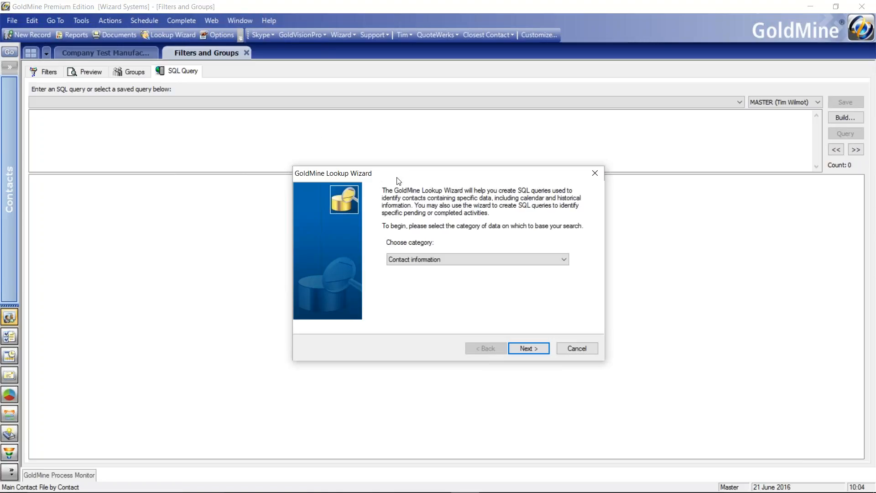
pyautogui.click(454, 264)
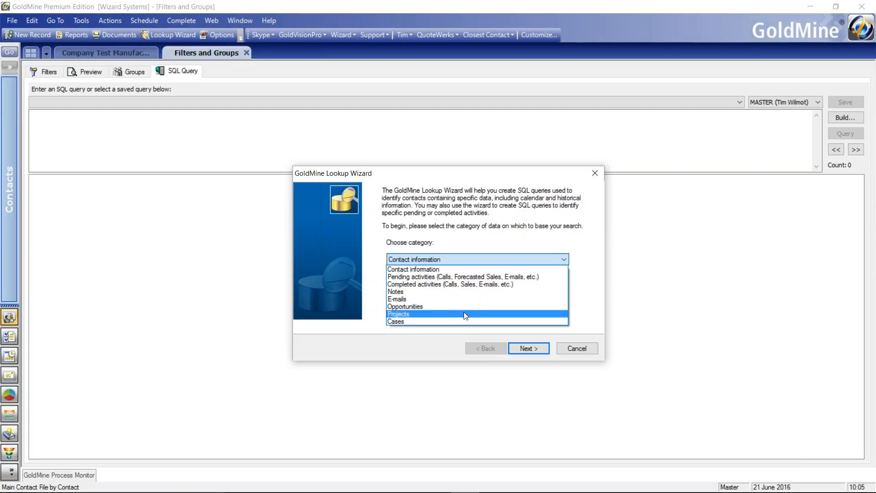
pyautogui.click(473, 286)
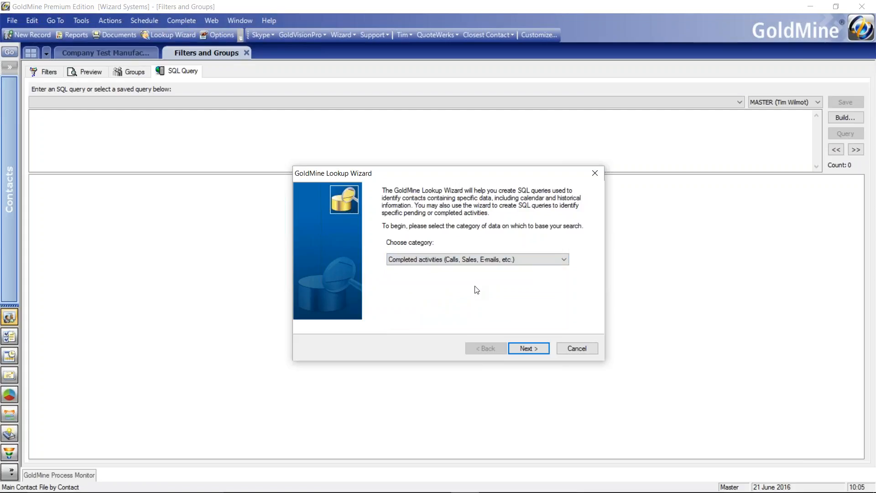
pyautogui.click(536, 348)
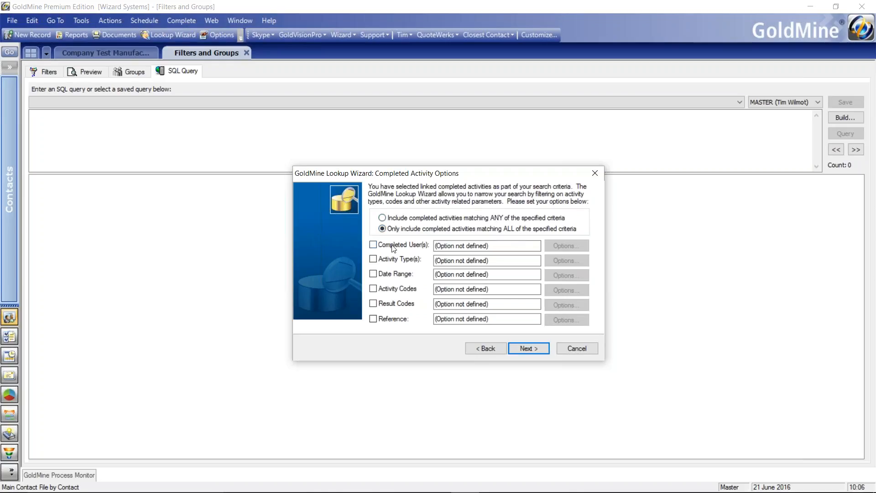
# Step: Restrict the completed-activity search to the Calls activity type, leaving the completed users undefined
pyautogui.click(373, 244)
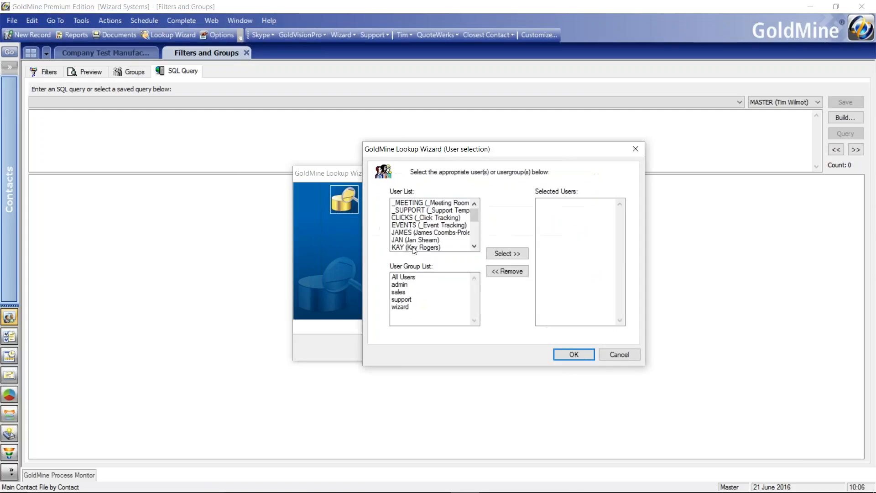
pyautogui.click(609, 355)
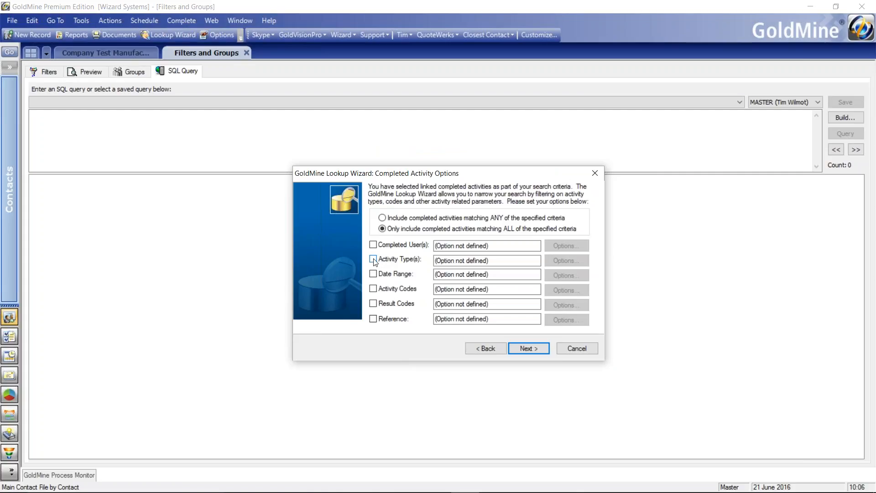
pyautogui.click(373, 259)
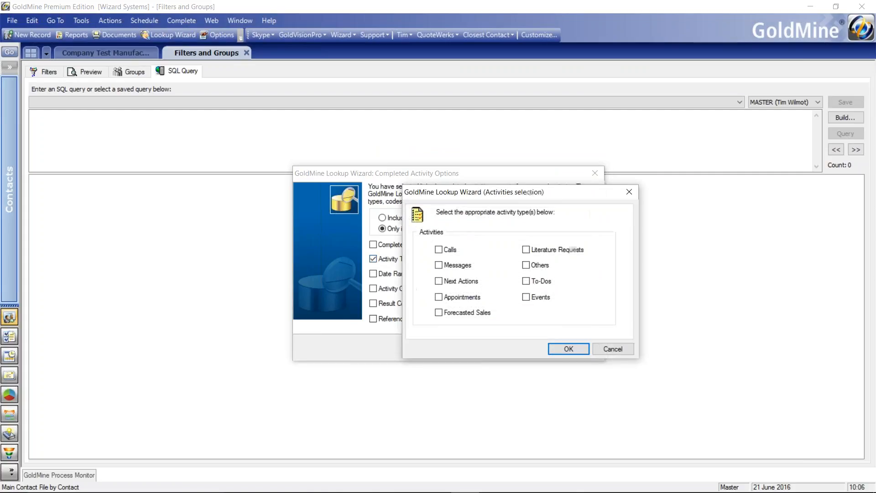
pyautogui.click(439, 250)
pyautogui.click(558, 347)
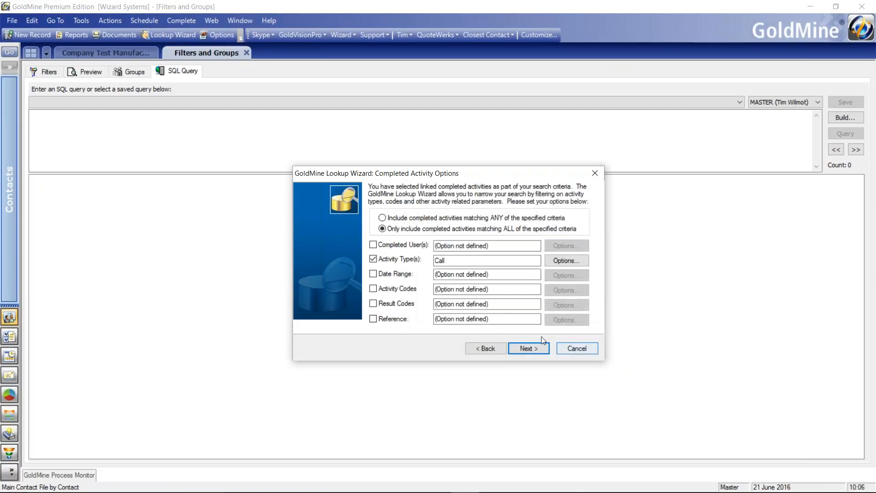
# Step: Add the activity code APT (Appointment Making Call) to the search criteria, leaving the date range undefined
pyautogui.click(373, 274)
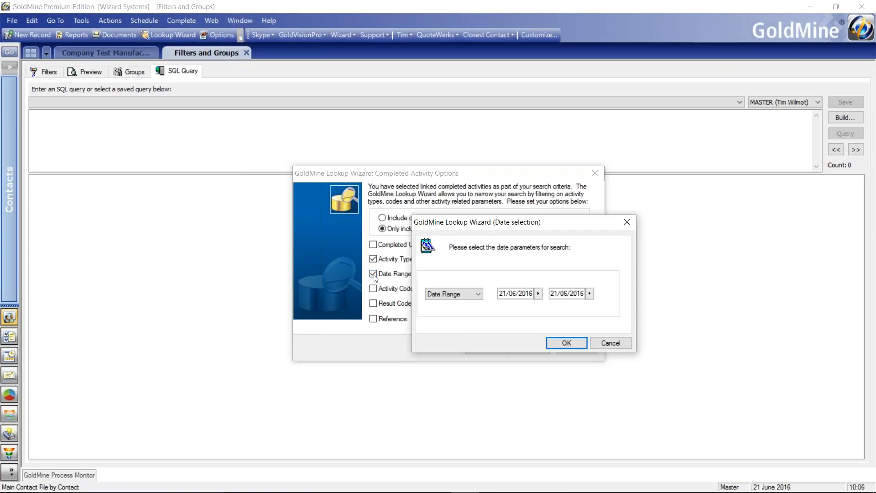
pyautogui.click(612, 344)
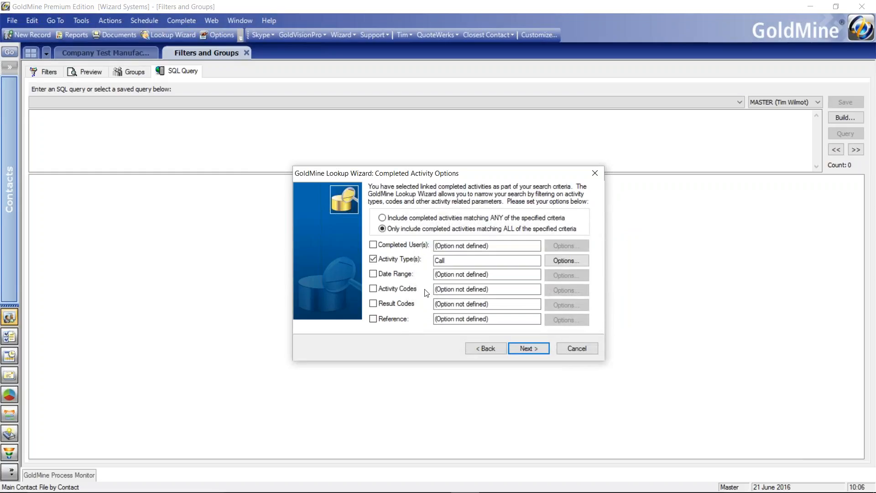
pyautogui.click(373, 289)
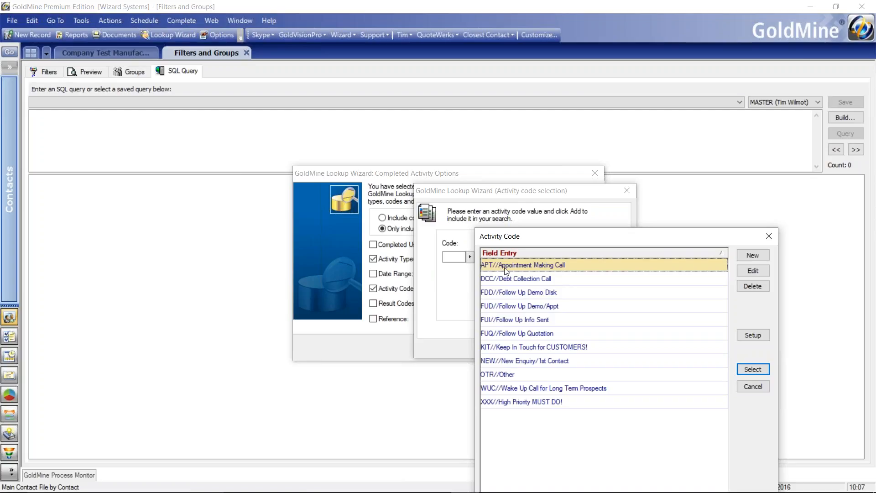
pyautogui.click(753, 369)
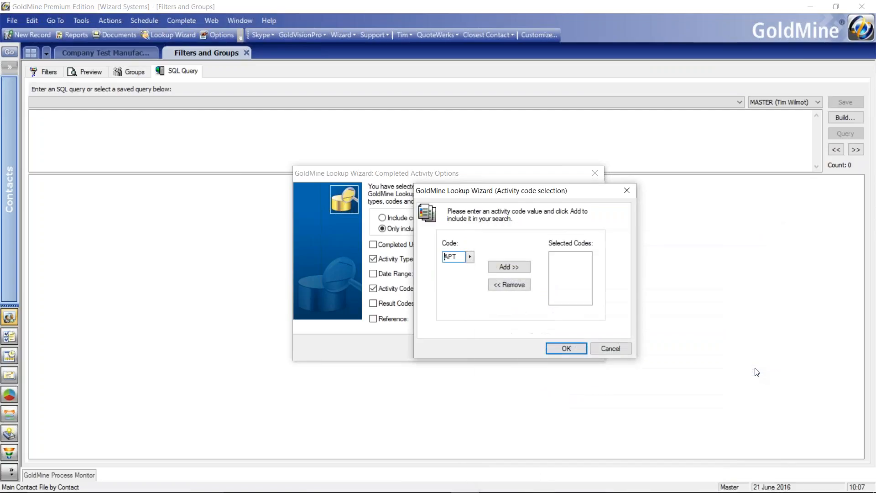
pyautogui.click(523, 272)
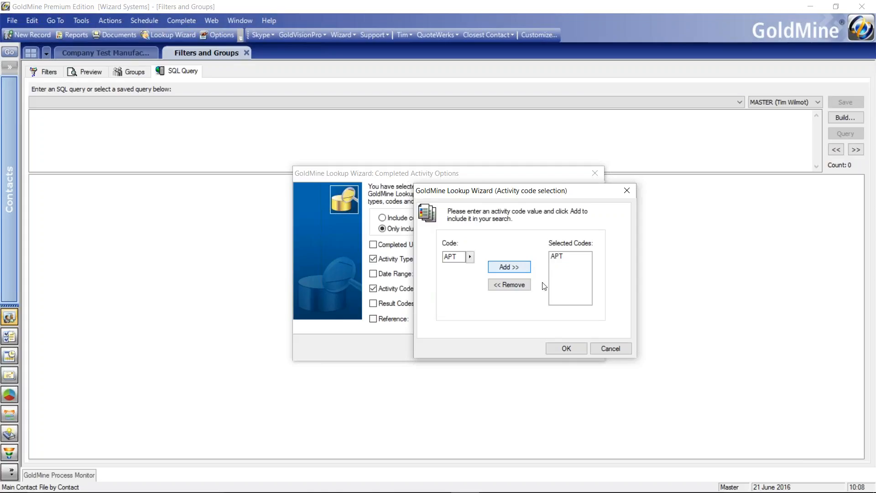
pyautogui.click(566, 348)
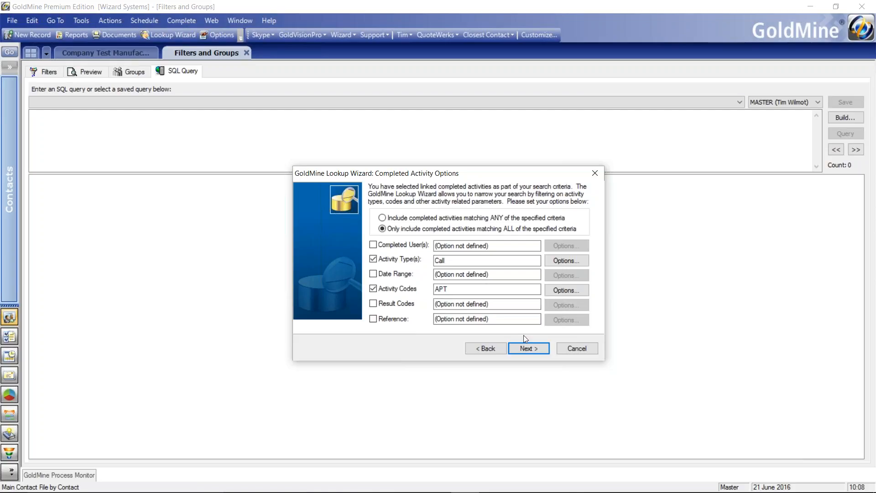
# Step: Finish the lookup for all history activities and run the generated SQL query
pyautogui.click(530, 349)
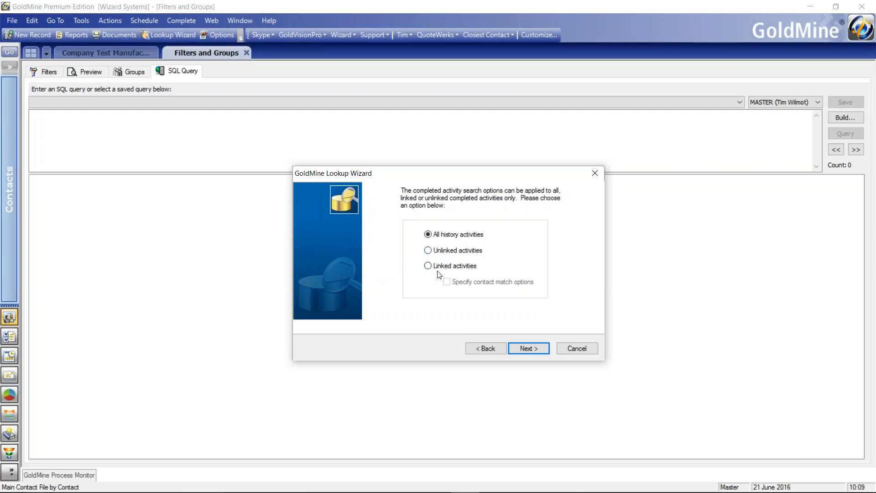
pyautogui.click(528, 349)
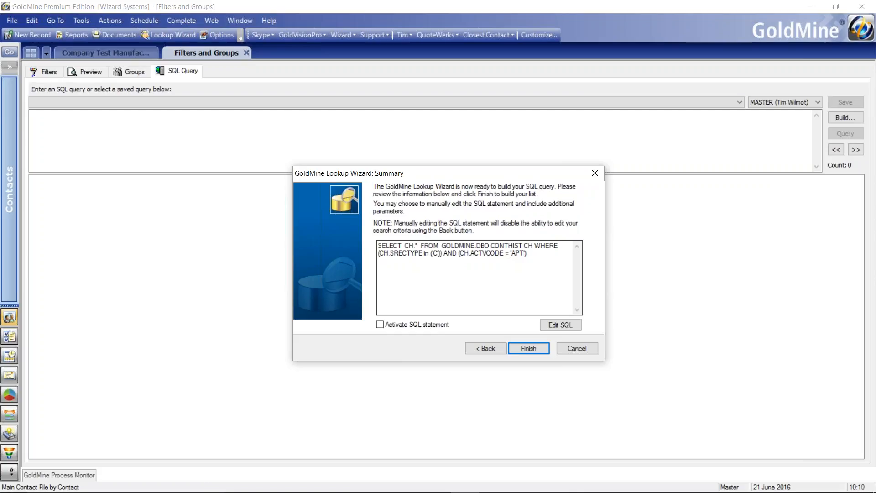
pyautogui.click(534, 349)
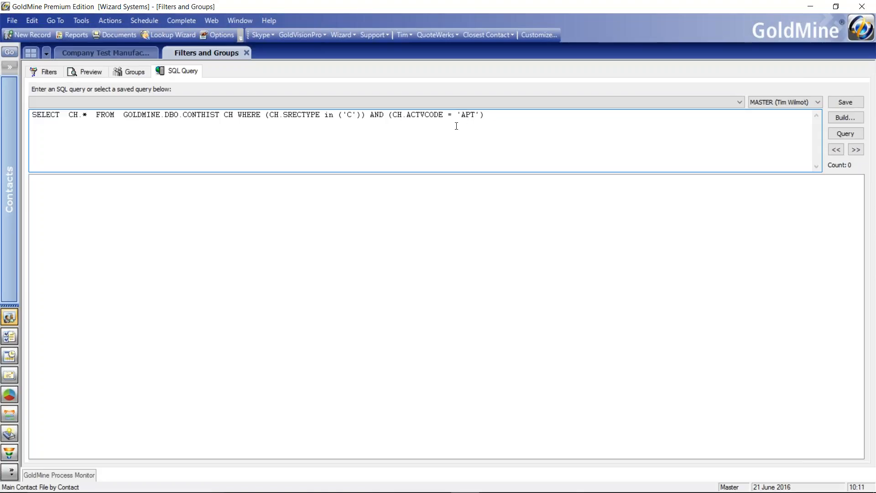
pyautogui.click(853, 134)
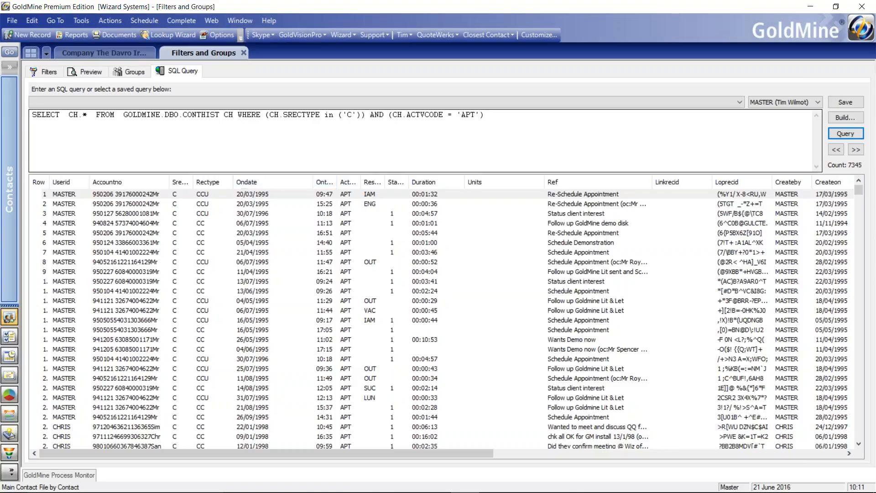
# Step: Create a contact group named 101 without building its members, and return to the SQL query results
pyautogui.click(135, 72)
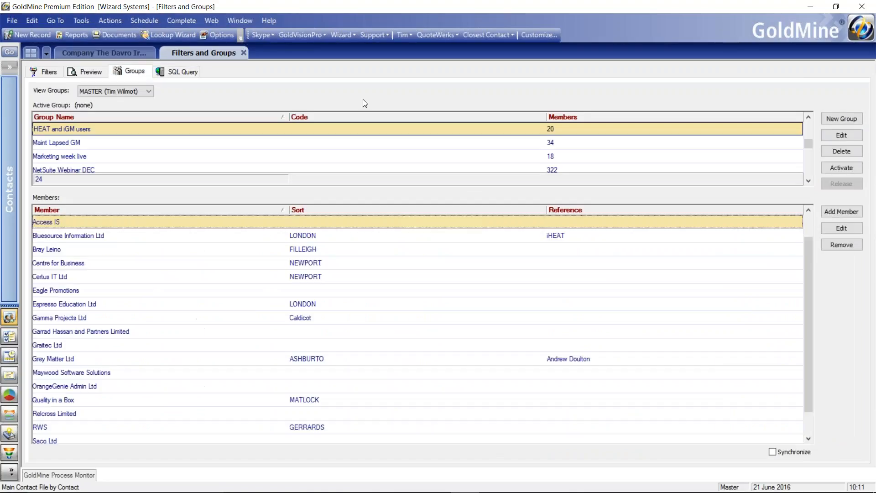
pyautogui.click(841, 120)
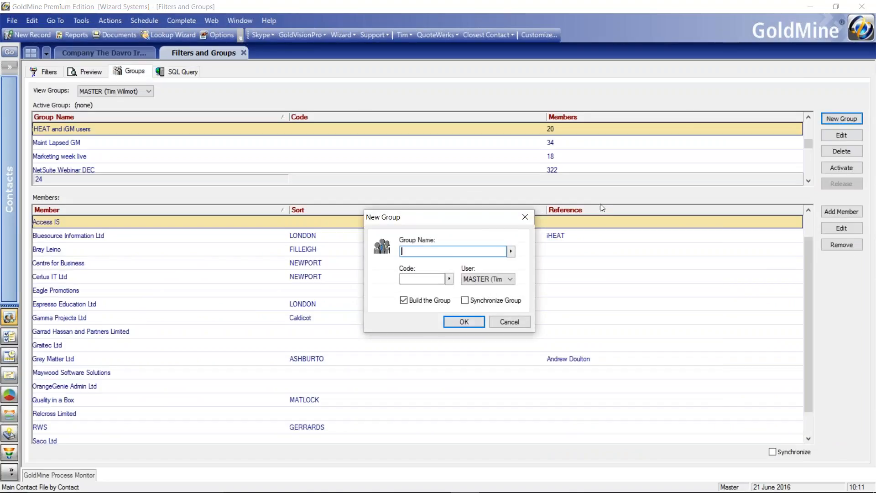
pyautogui.write('101')
pyautogui.click(478, 324)
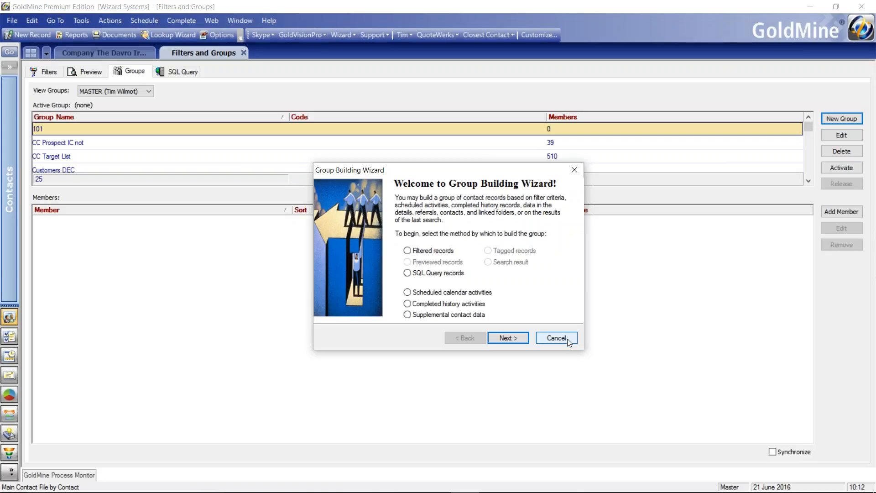
pyautogui.click(567, 339)
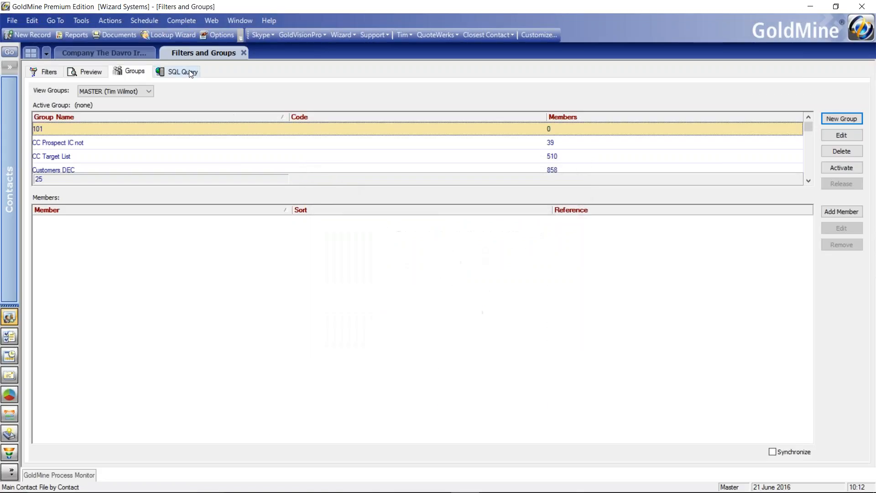
pyautogui.click(190, 72)
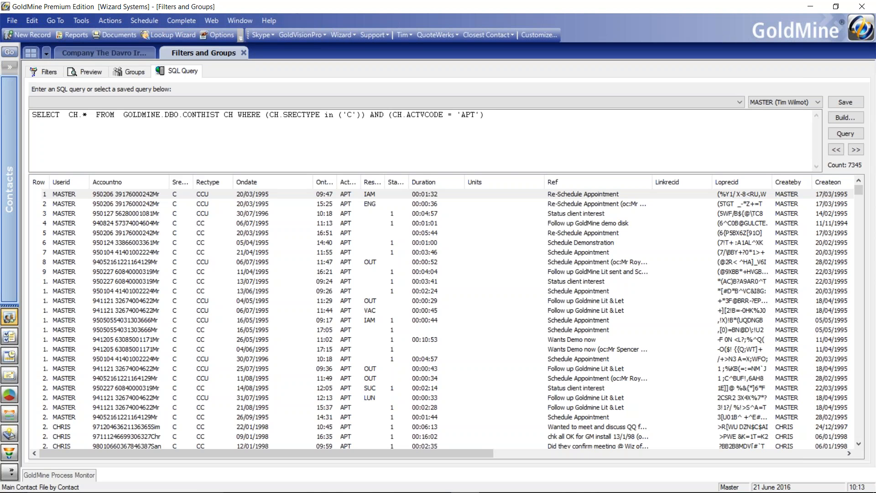
# Step: Switch to the PowerPoint slide show and advance to the question time slide
pyautogui.hotkey('alt', 'Tab')
pyautogui.hotkey('alt', 'Tab')
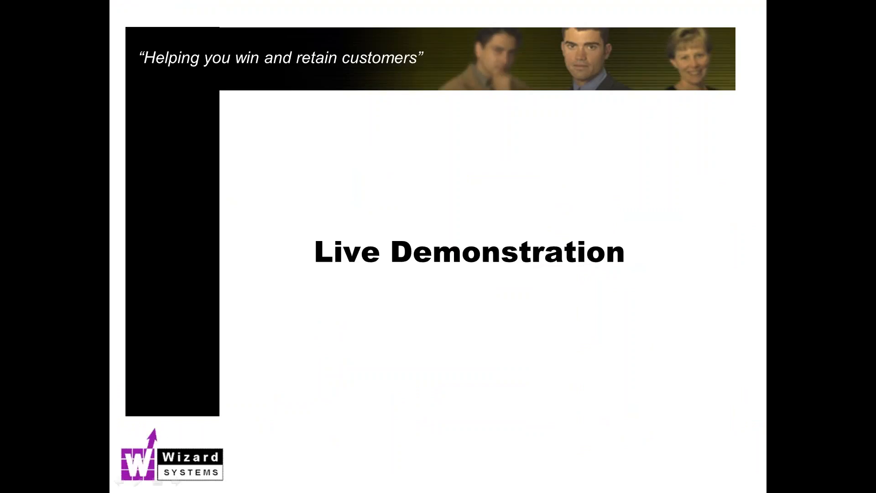
pyautogui.press('Right')
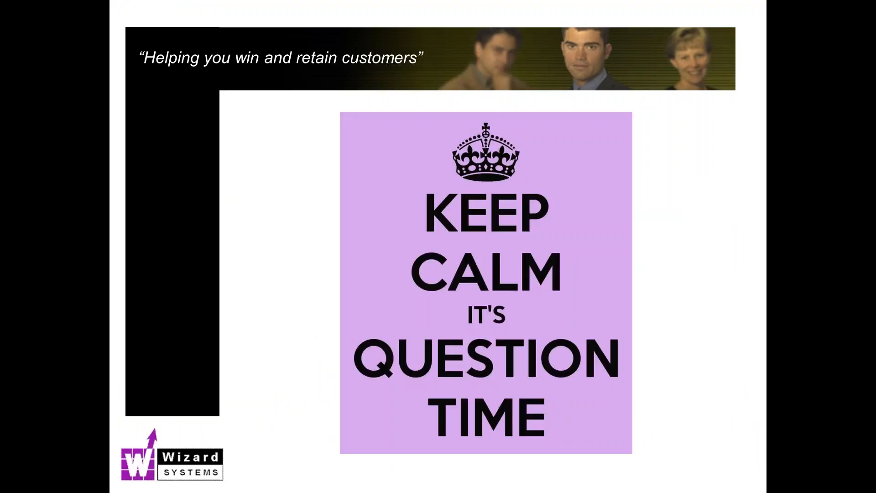